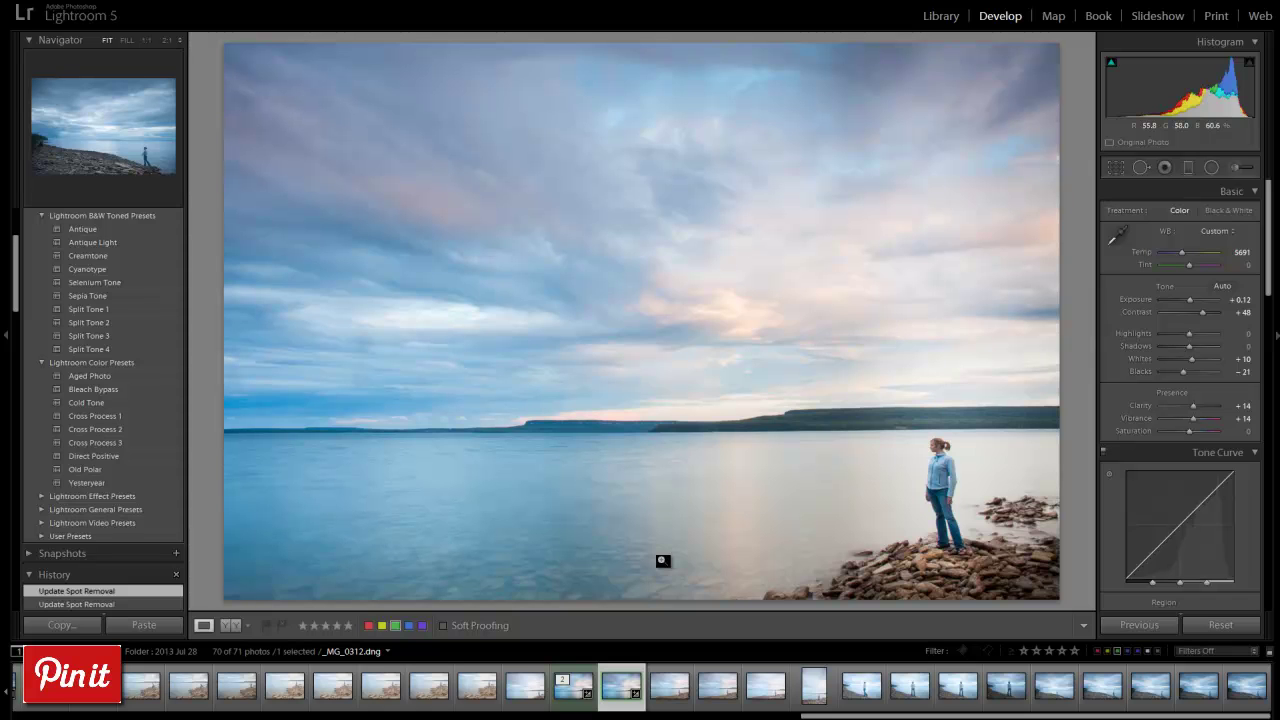
Step: Examine the woman on the shore at 1:1 magnification to judge the camera blur
left_click(940, 485)
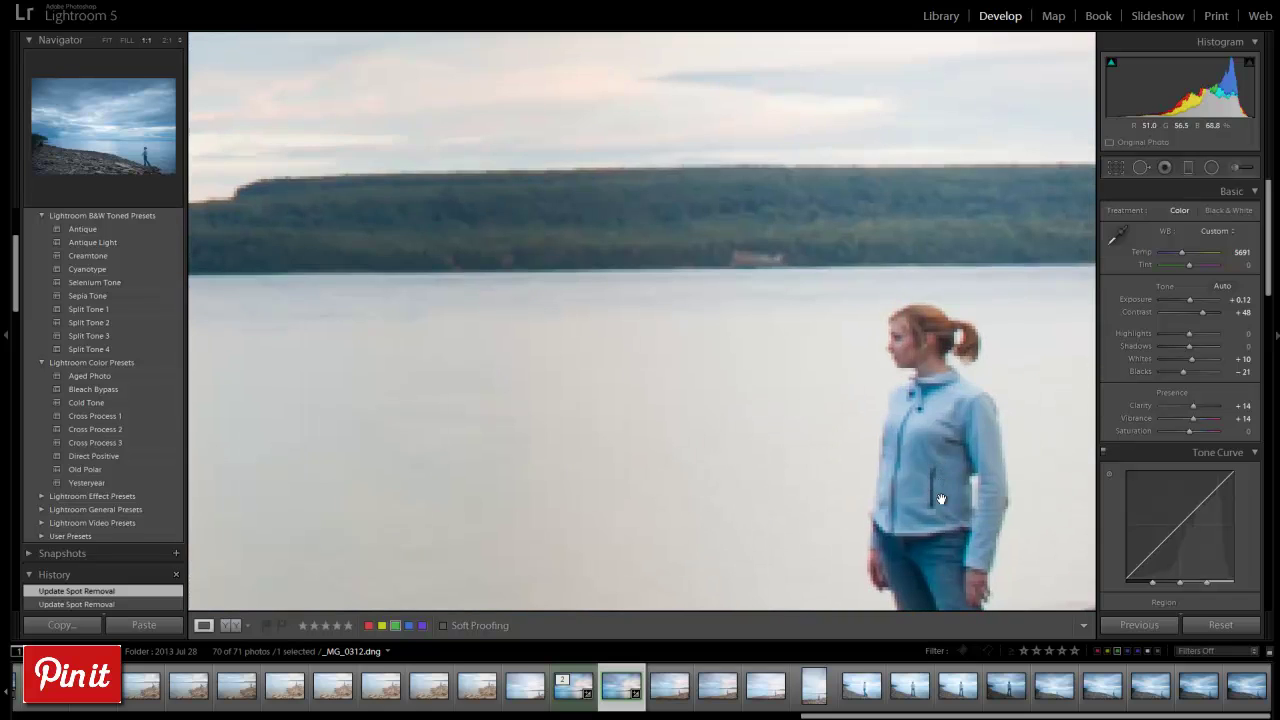
left_click_drag(951, 480, 660, 278)
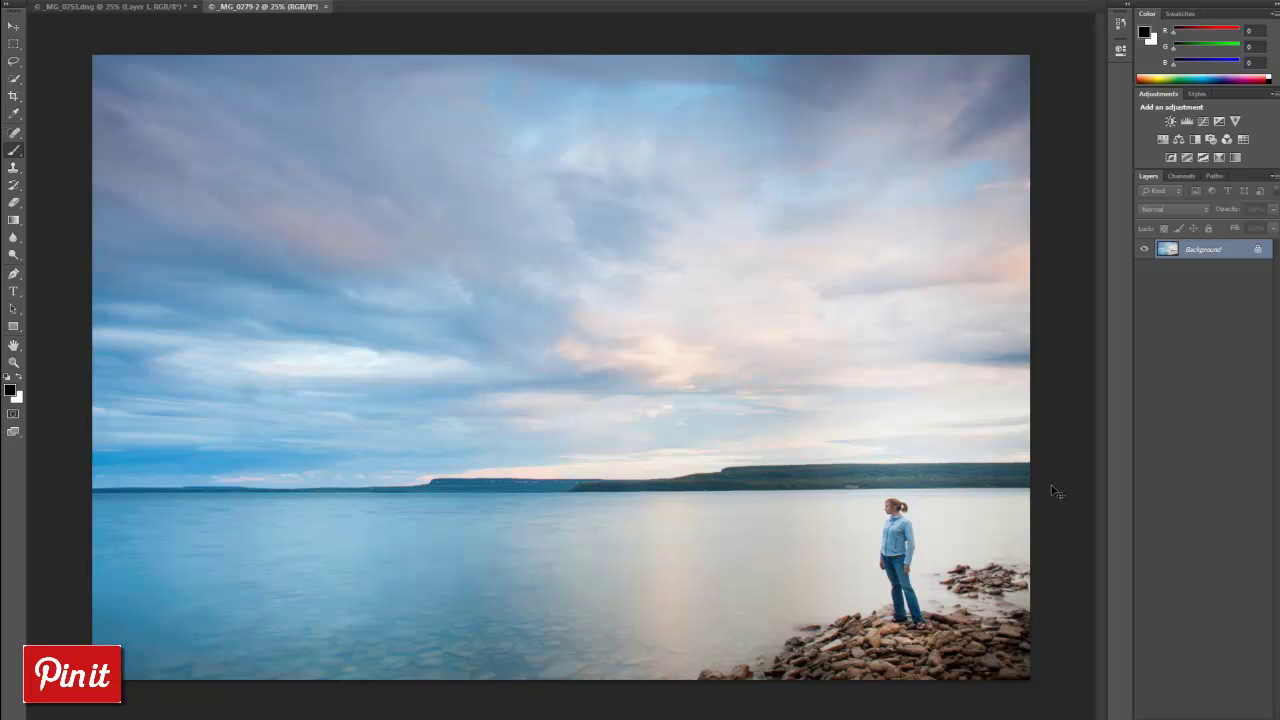
Step: Duplicate the background layer and open the Shake Reduction filter on the copy
key("ctrl+j")
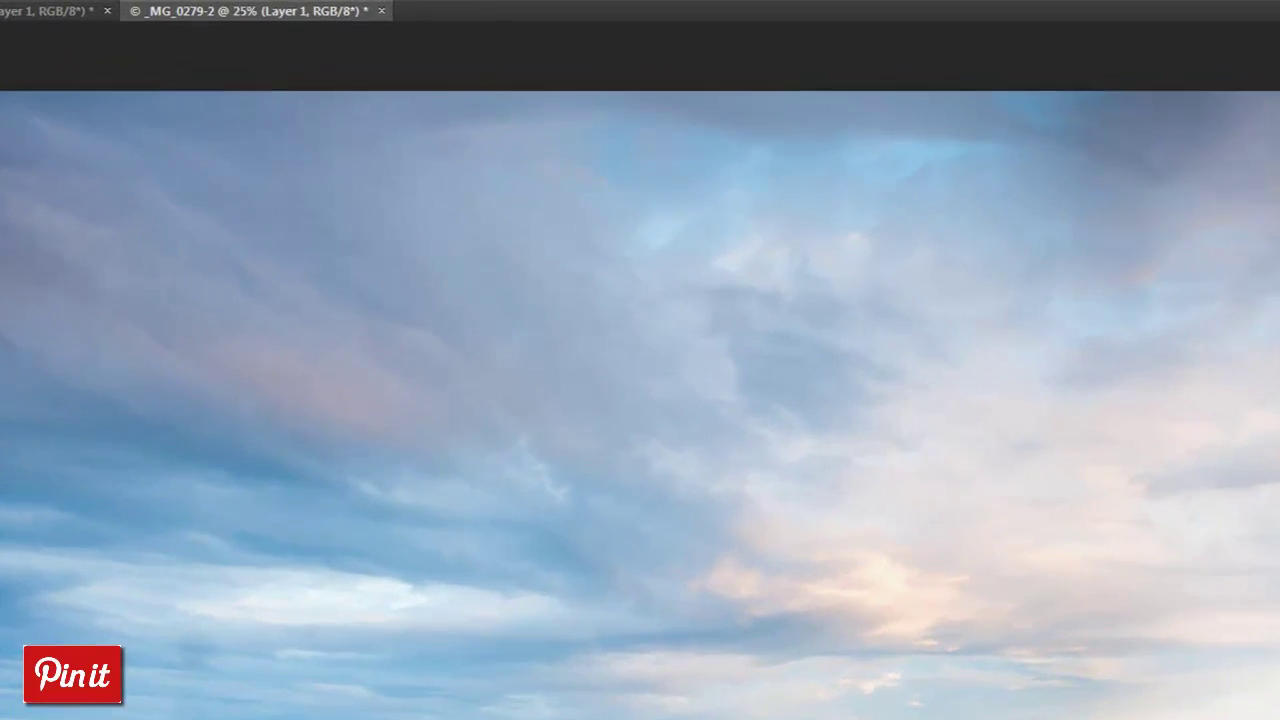
left_click(402, 0)
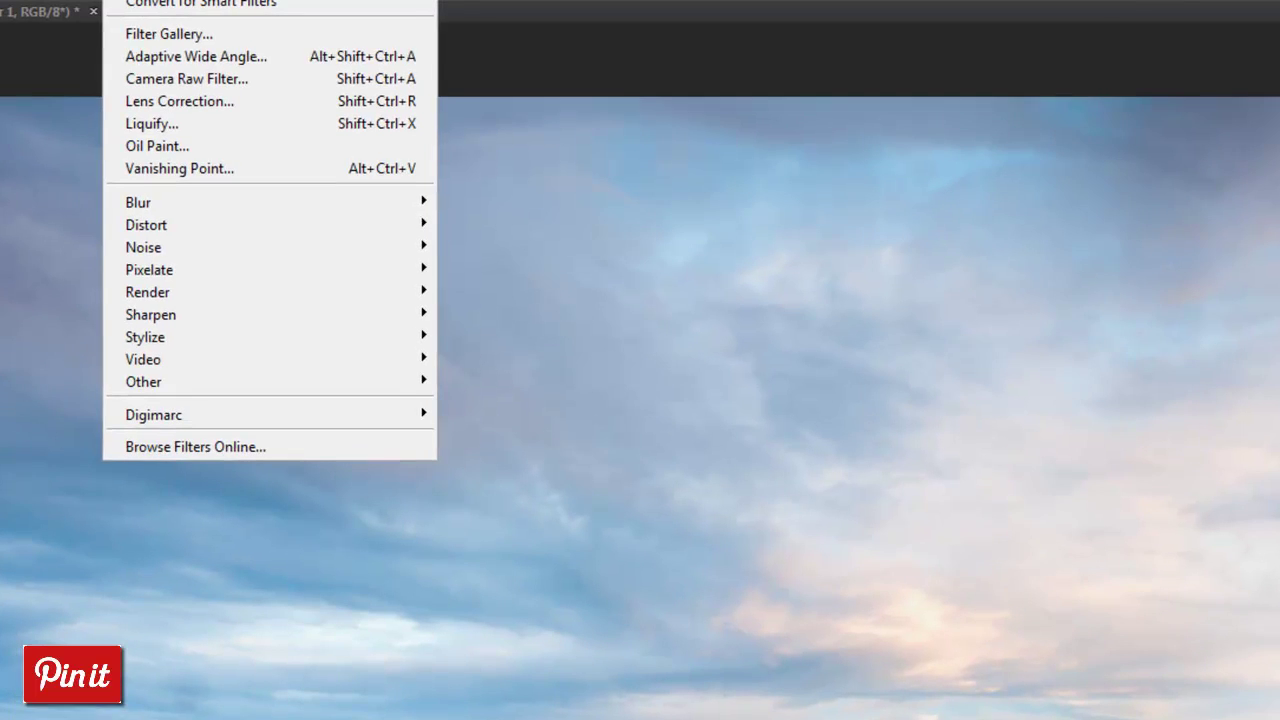
mouse_move(263, 318)
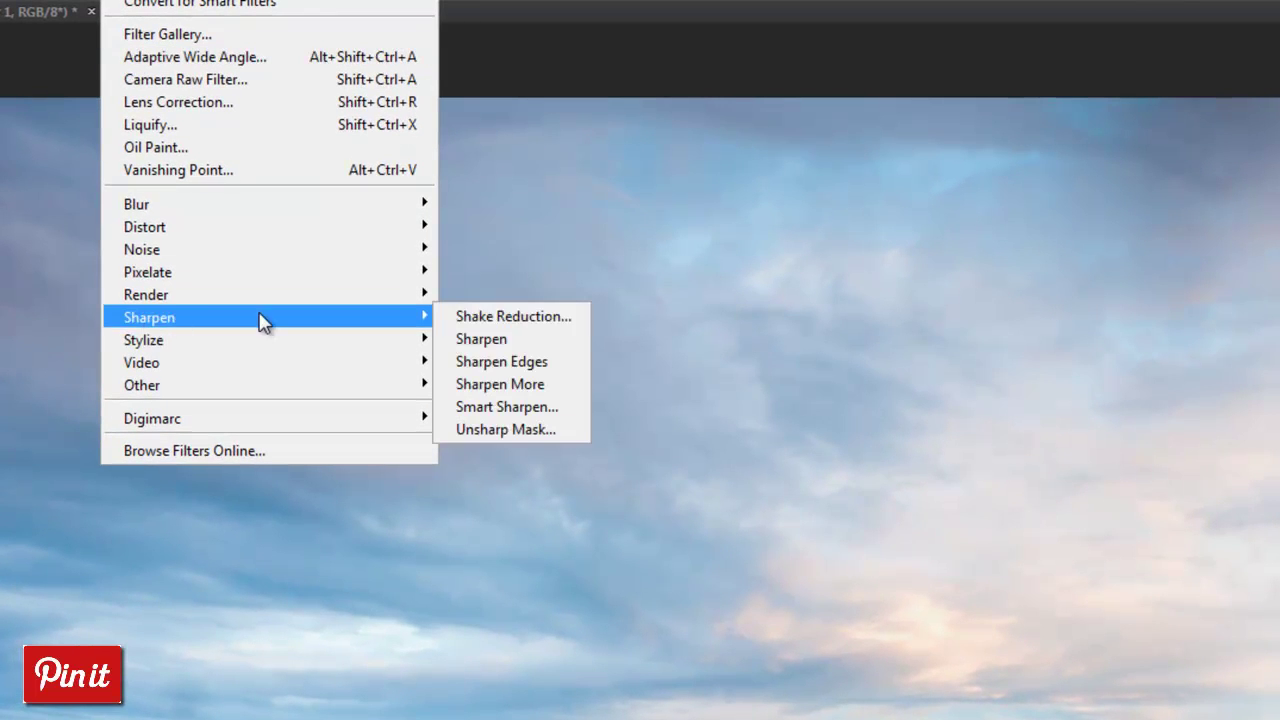
left_click(511, 318)
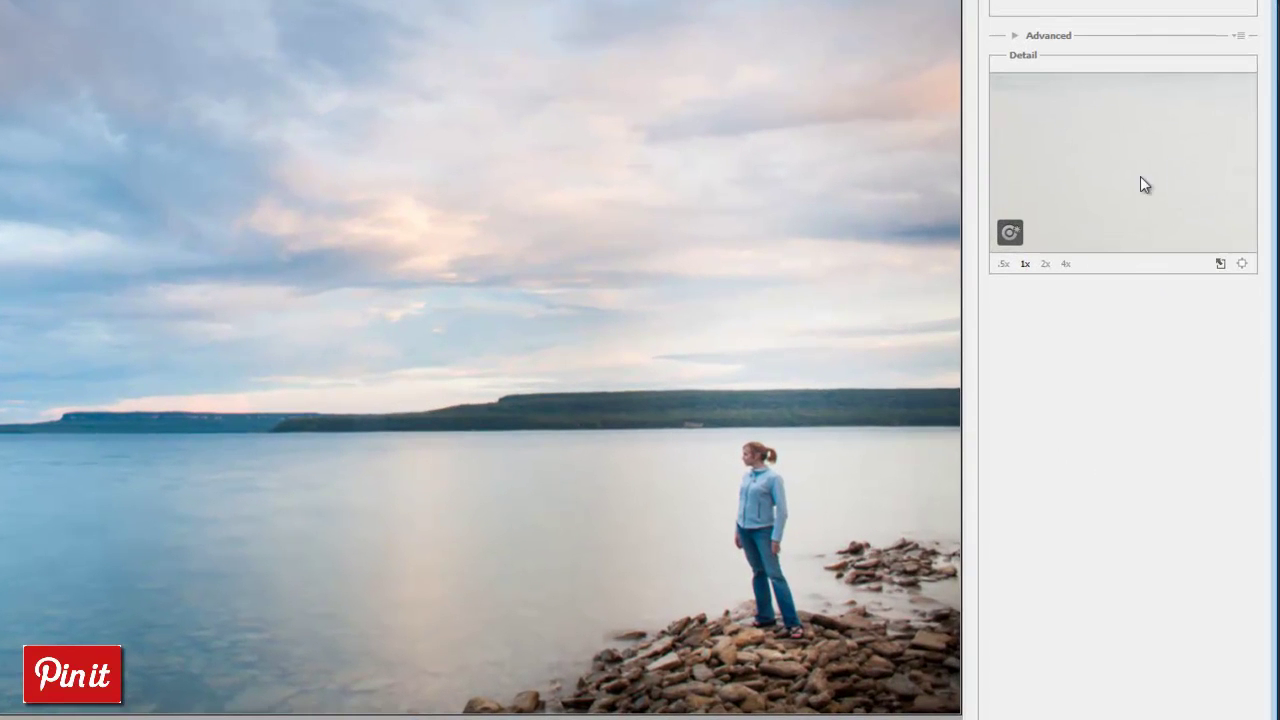
Step: Bring the woman's face into the detail preview and fit the blur estimation region closely around her body
left_click_drag(1168, 134, 1045, 167)
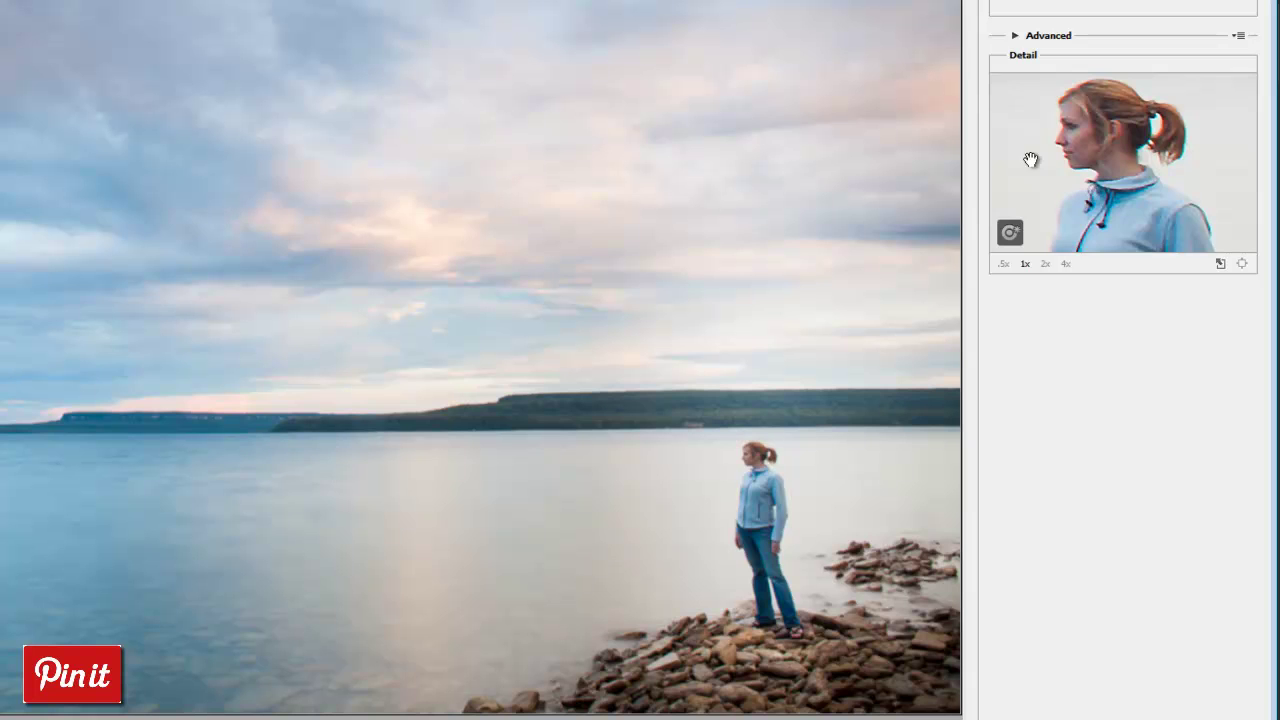
left_click(1015, 35)
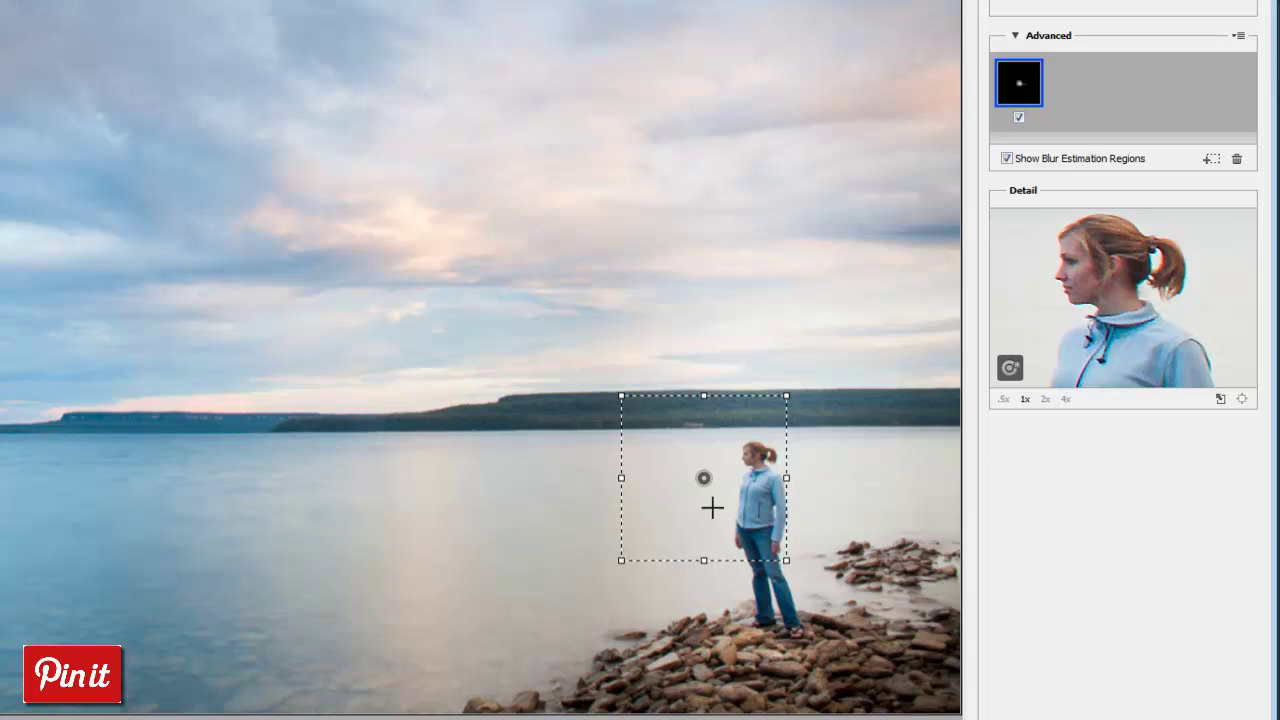
left_click_drag(699, 484, 806, 524)
left_click_drag(884, 518, 797, 520)
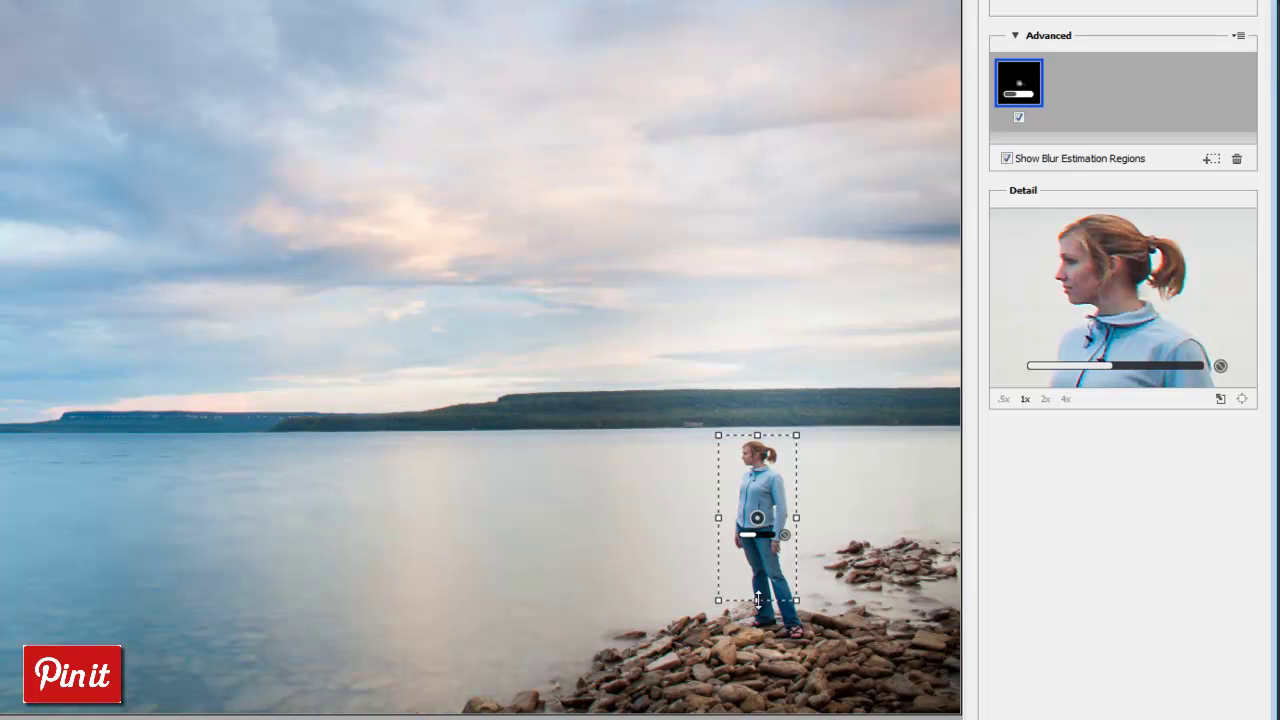
left_click_drag(758, 600, 760, 561)
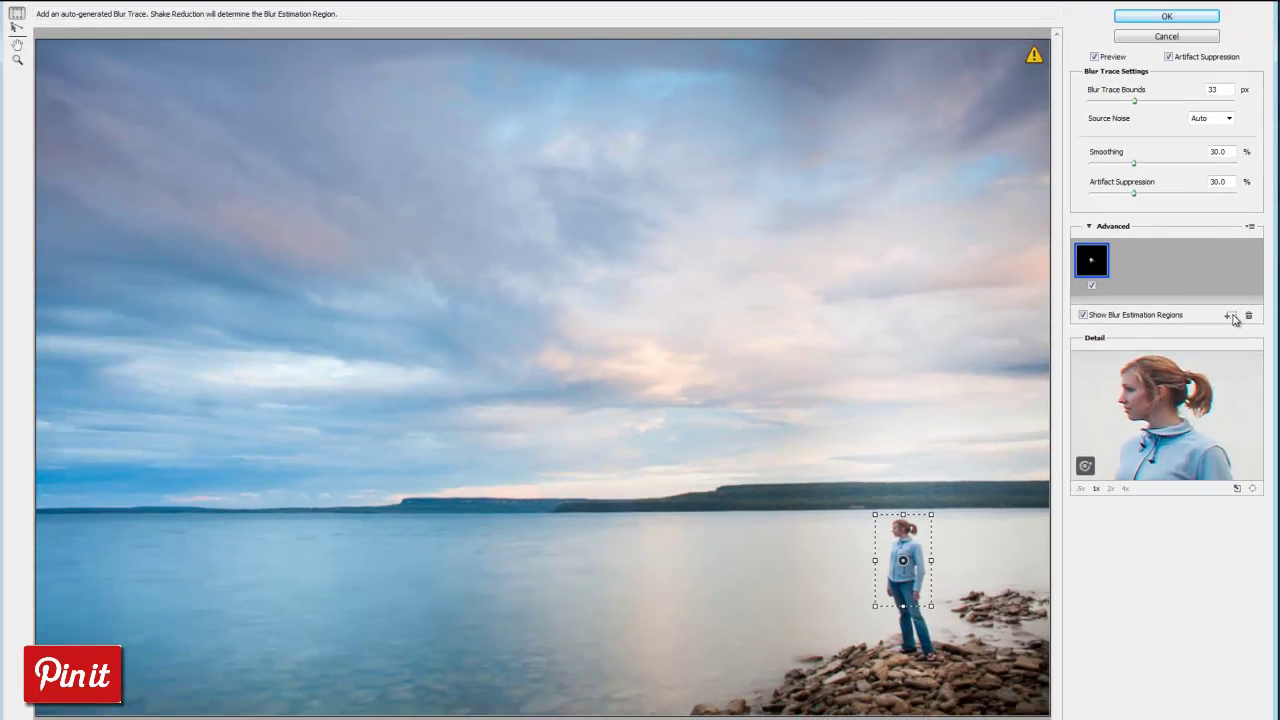
Step: Add a second blur estimation region fitted over the foreground rocks and apply the Shake Reduction filter
left_click(1158, 280)
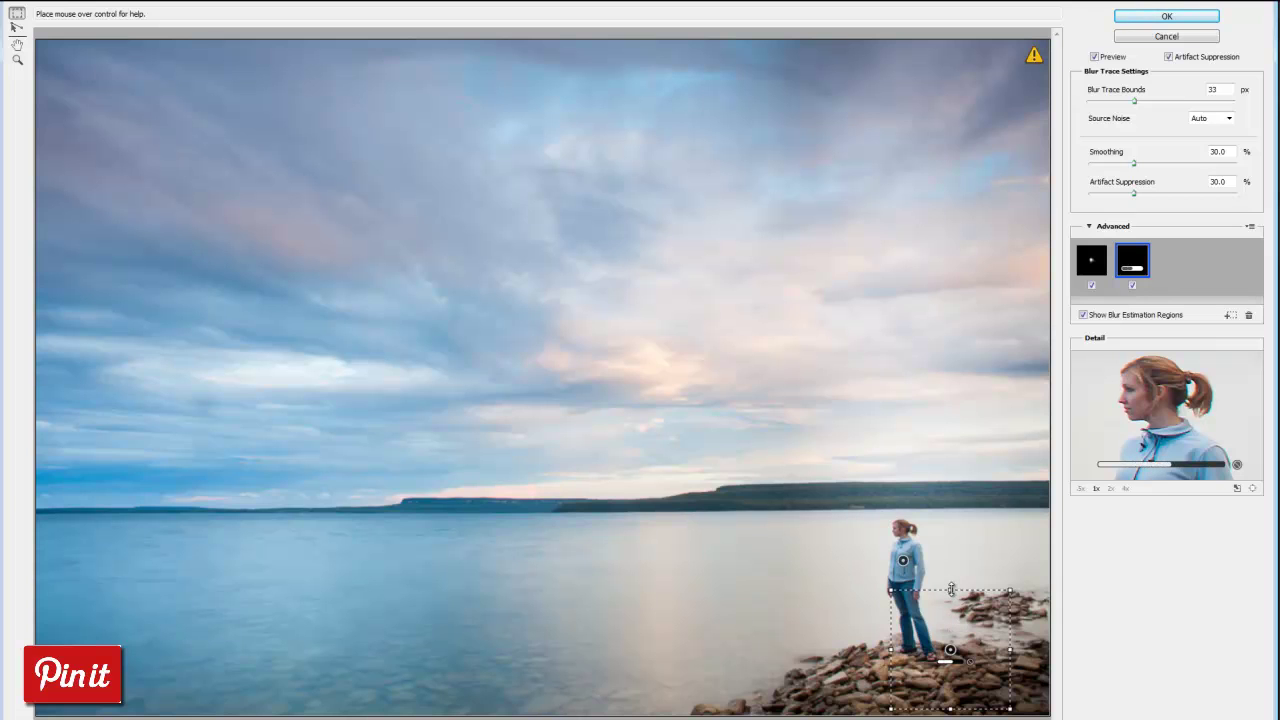
left_click_drag(951, 589, 911, 664)
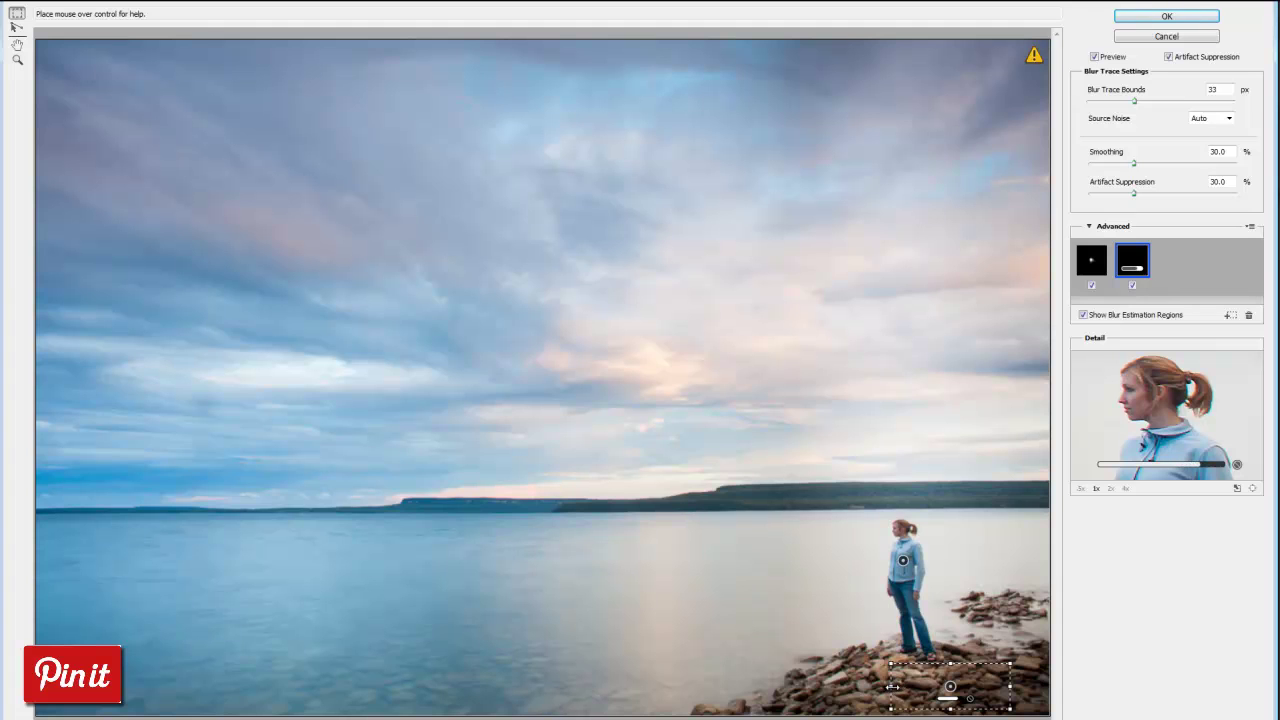
left_click_drag(890, 686, 810, 688)
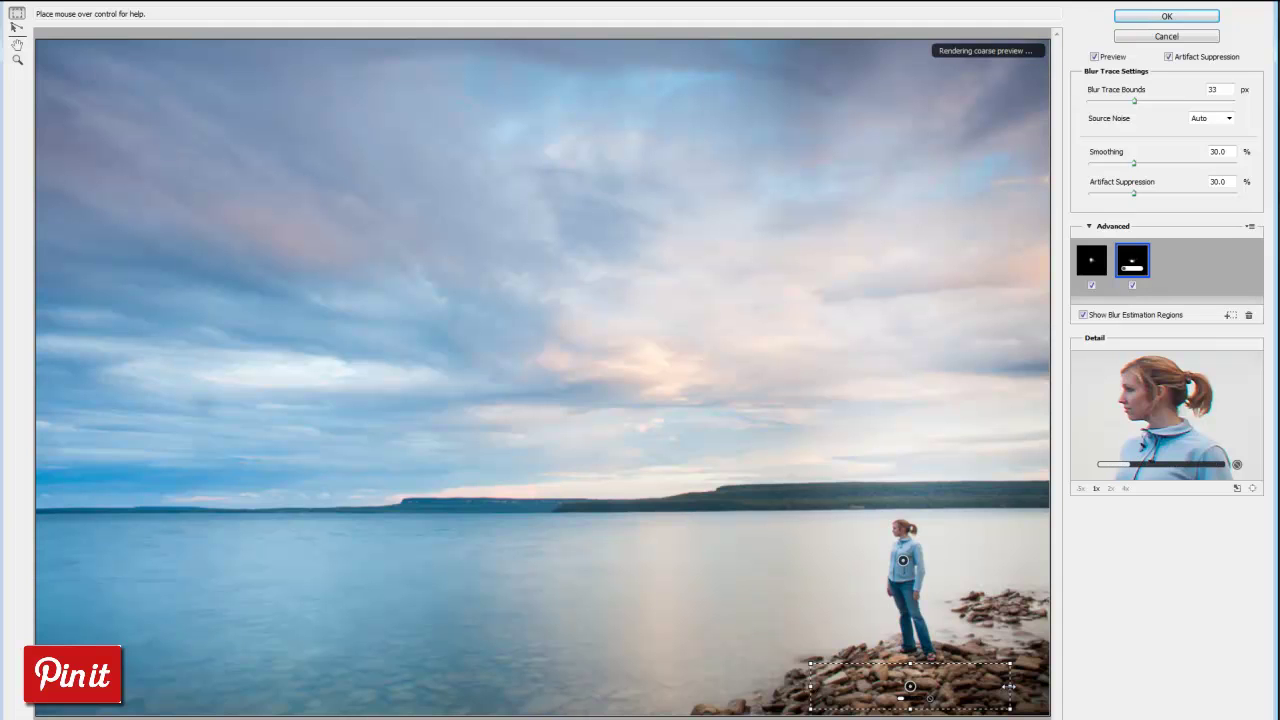
left_click_drag(1008, 686, 1038, 687)
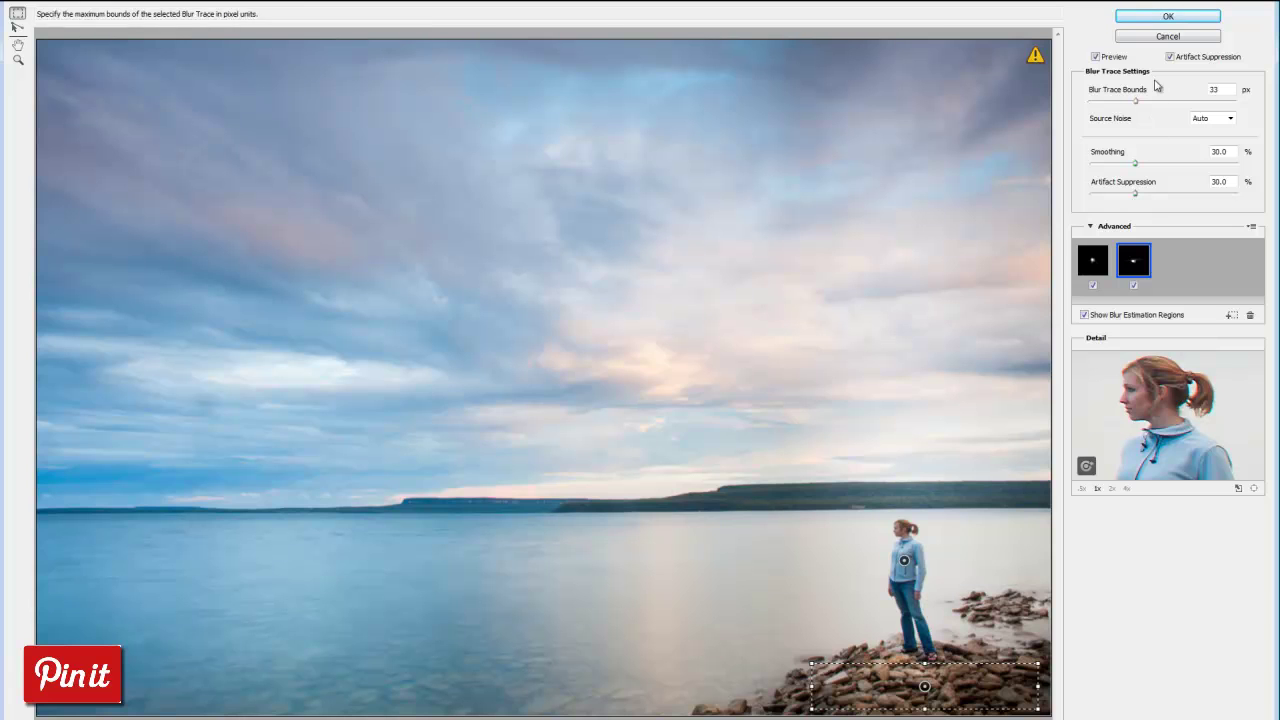
left_click(1148, 18)
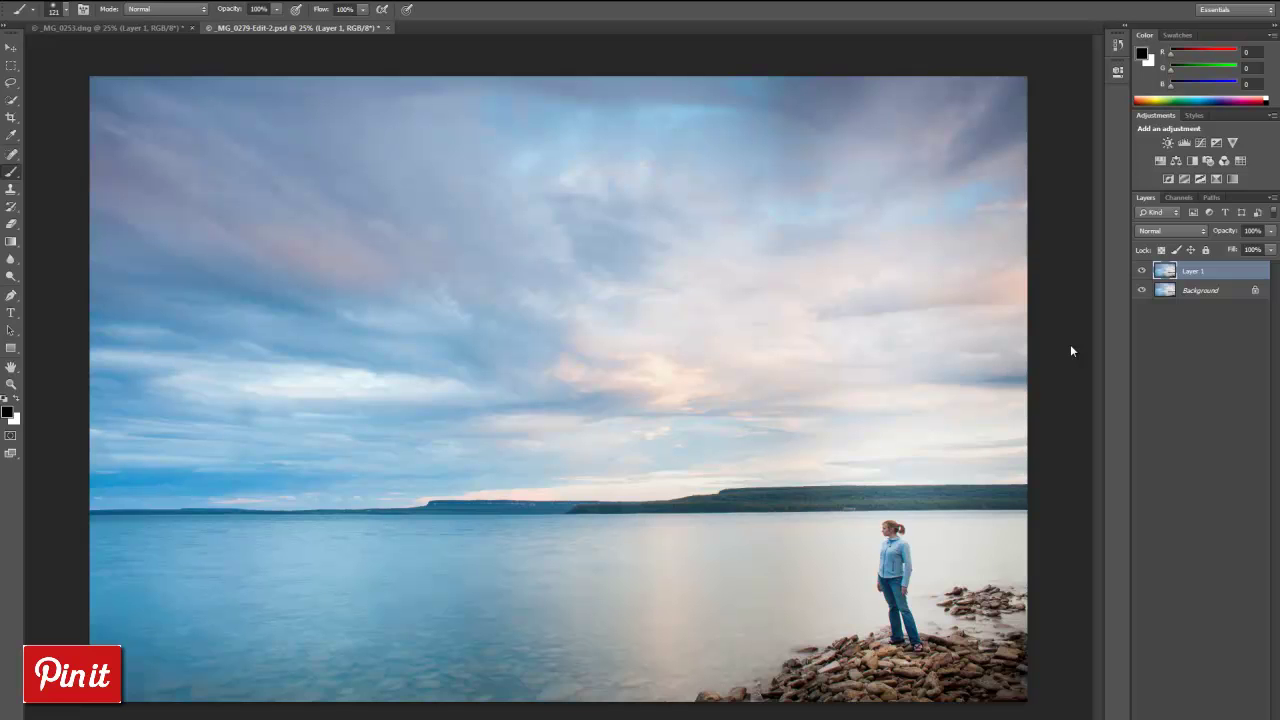
Step: Compare the photo with and without Layer 1, first in full view and again at 100% on the woman
left_click(1141, 271)
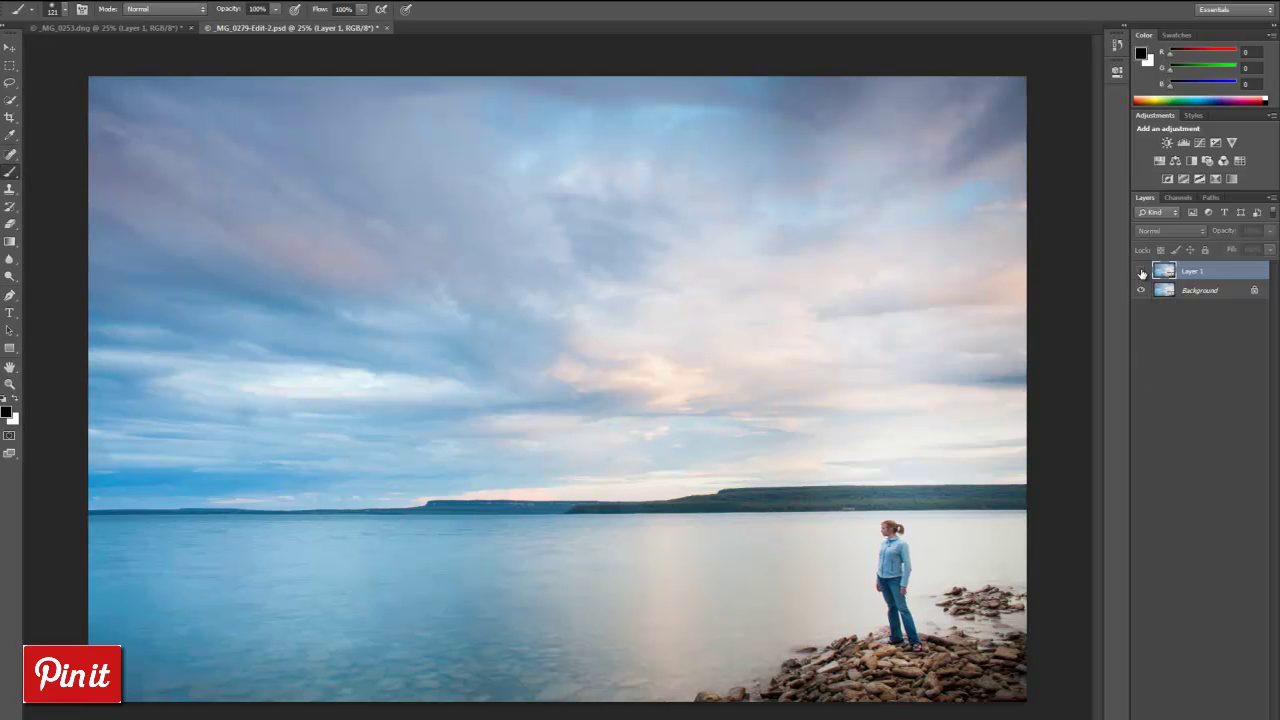
left_click(1141, 271)
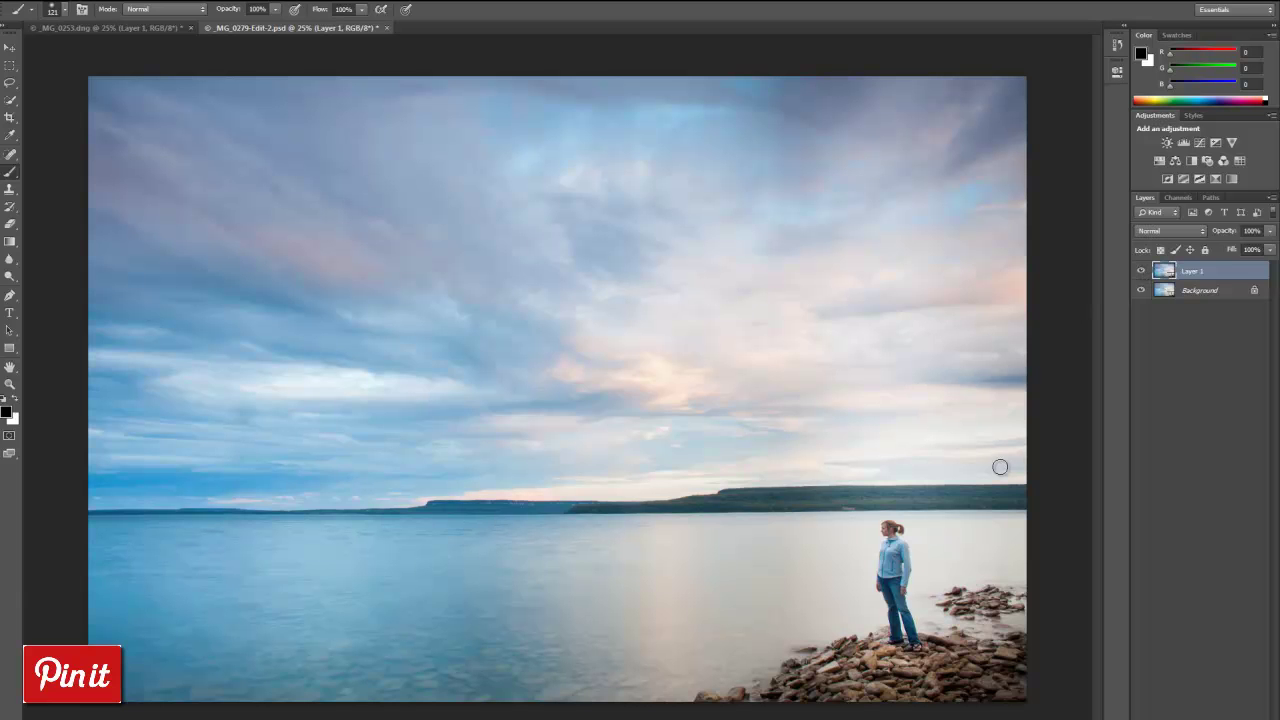
key("ctrl+plus")
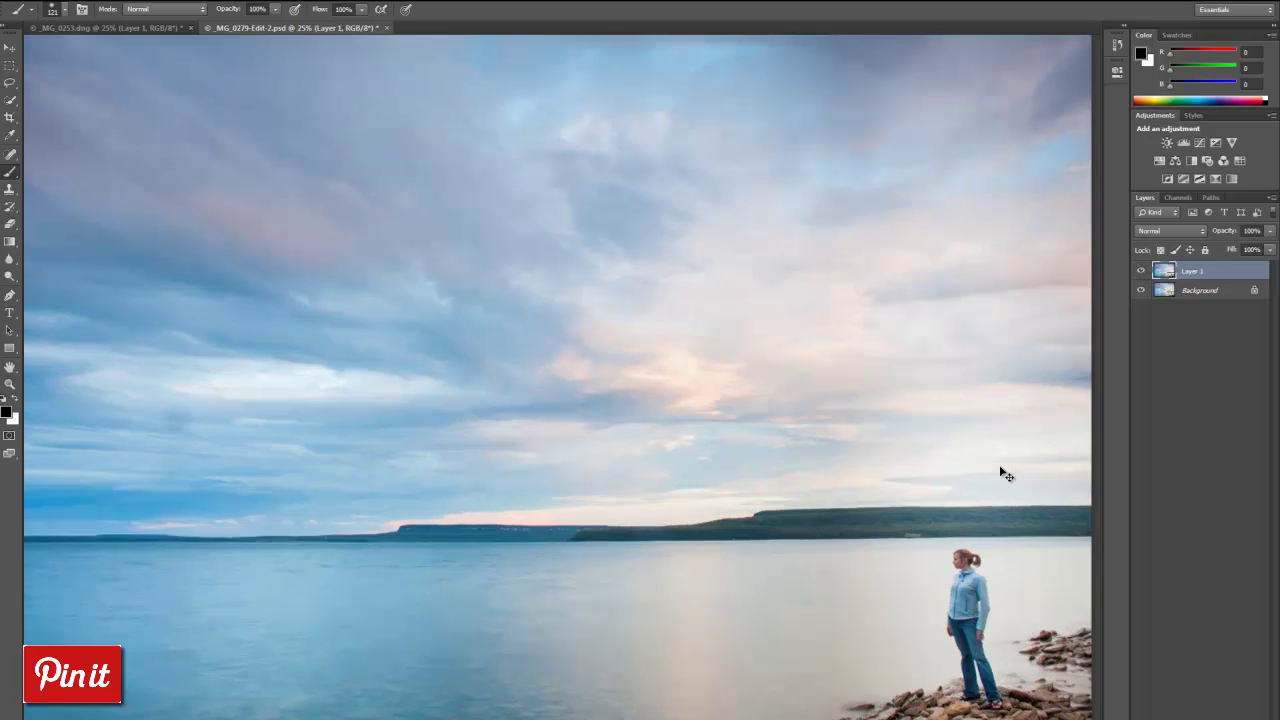
key("ctrl+plus")
key("ctrl+plus")
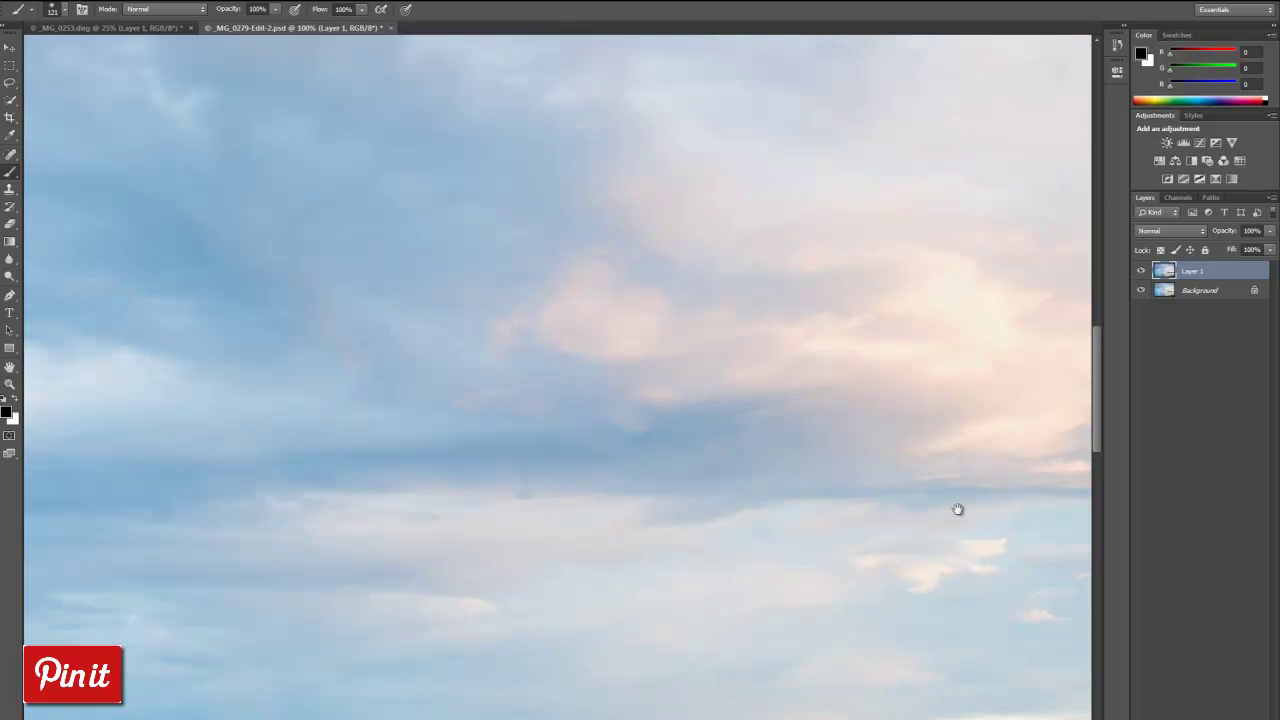
left_click_drag(935, 537, 310, 345)
left_click_drag(1020, 712, 842, 524)
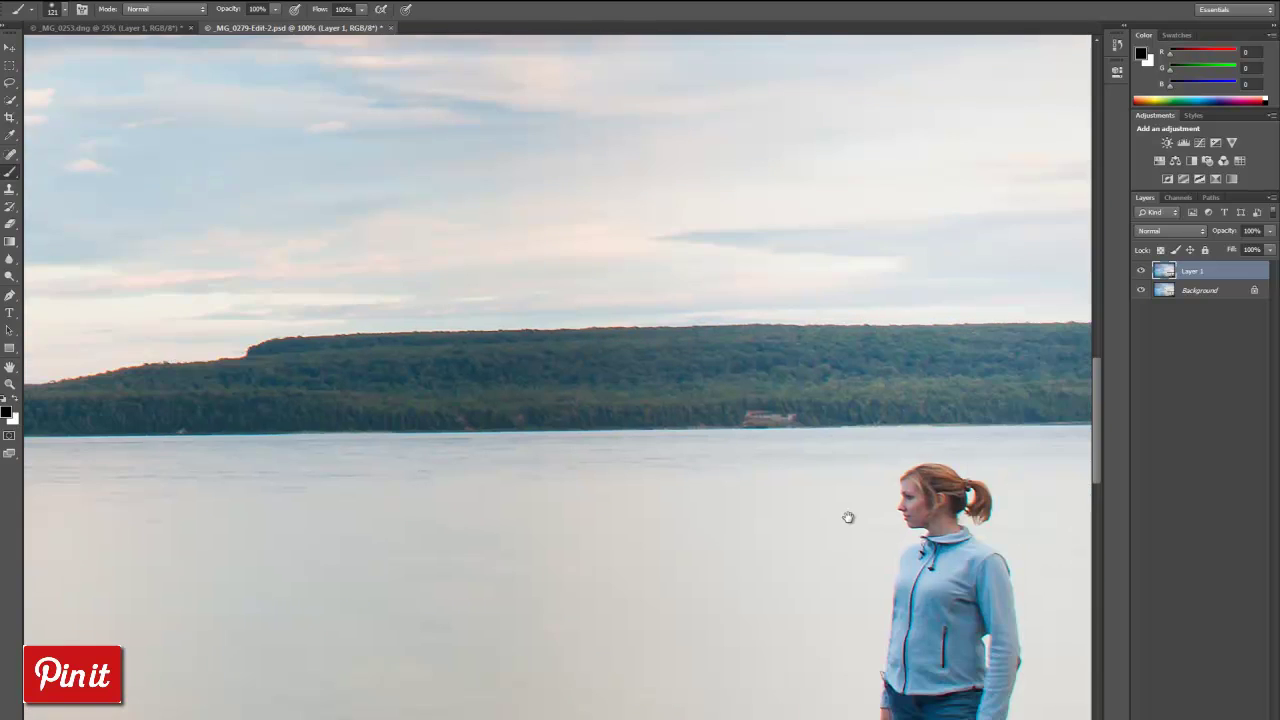
left_click_drag(863, 600, 702, 356)
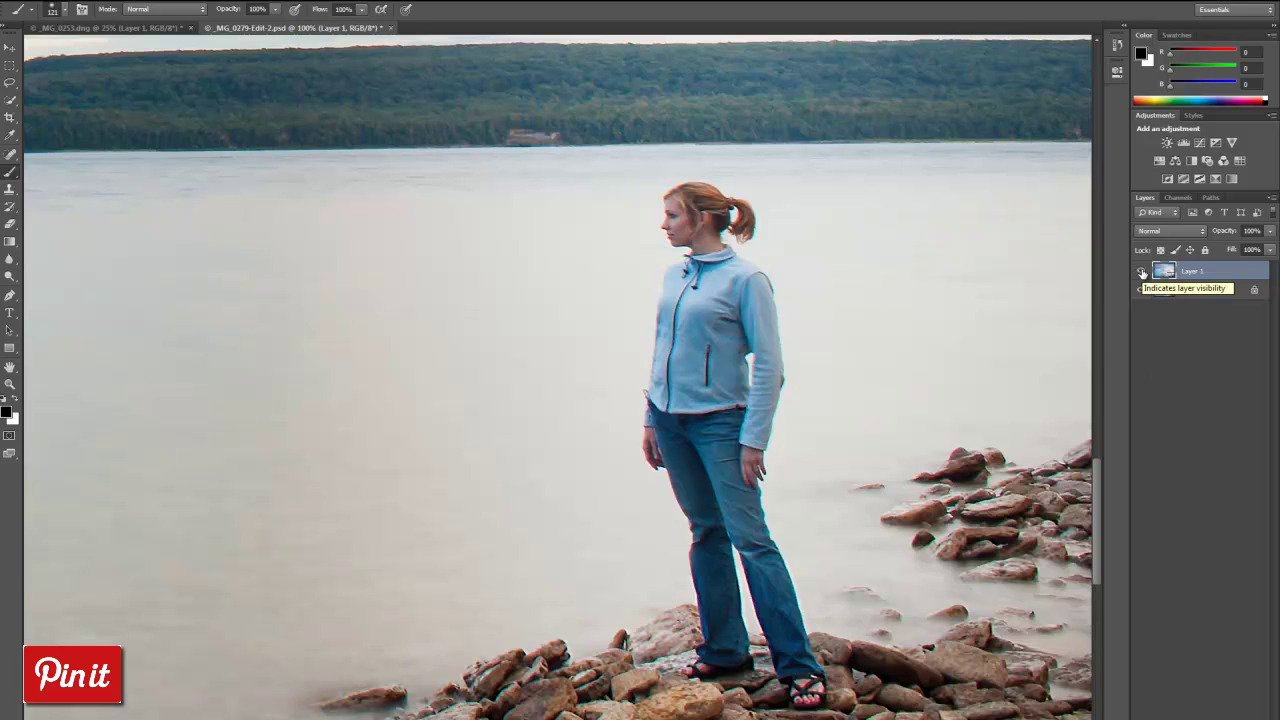
left_click(1142, 272)
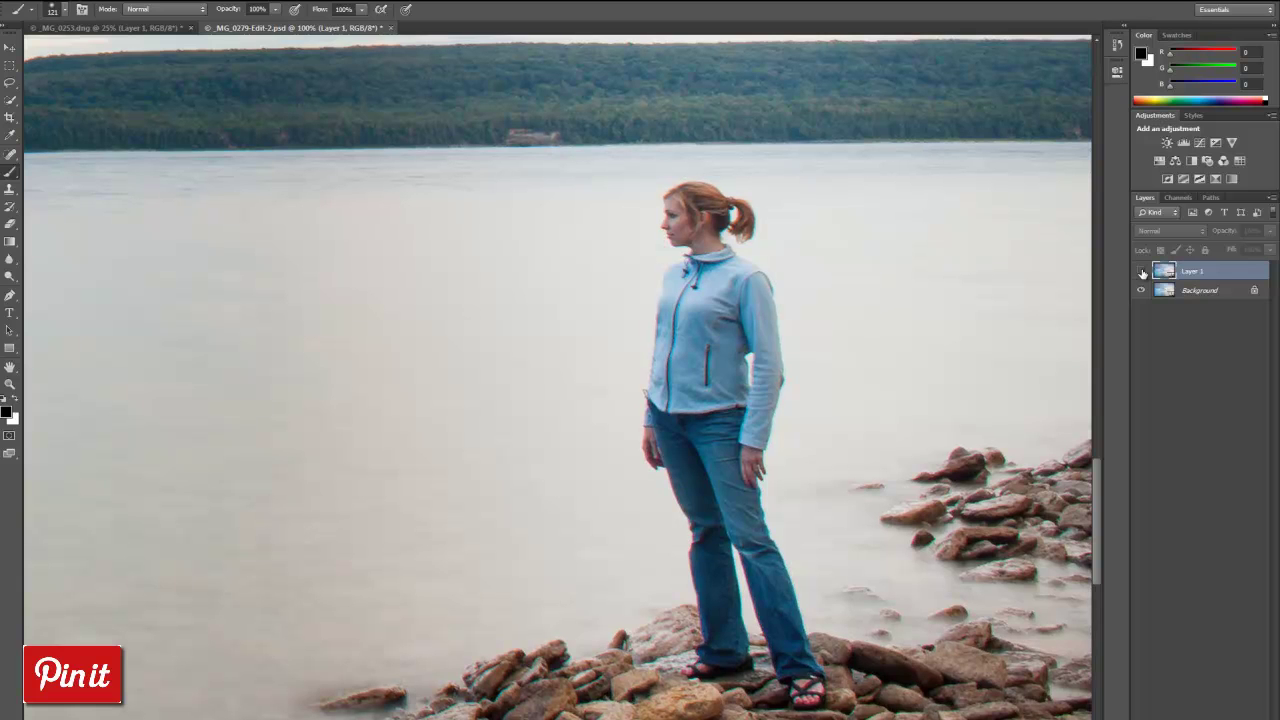
left_click(1142, 272)
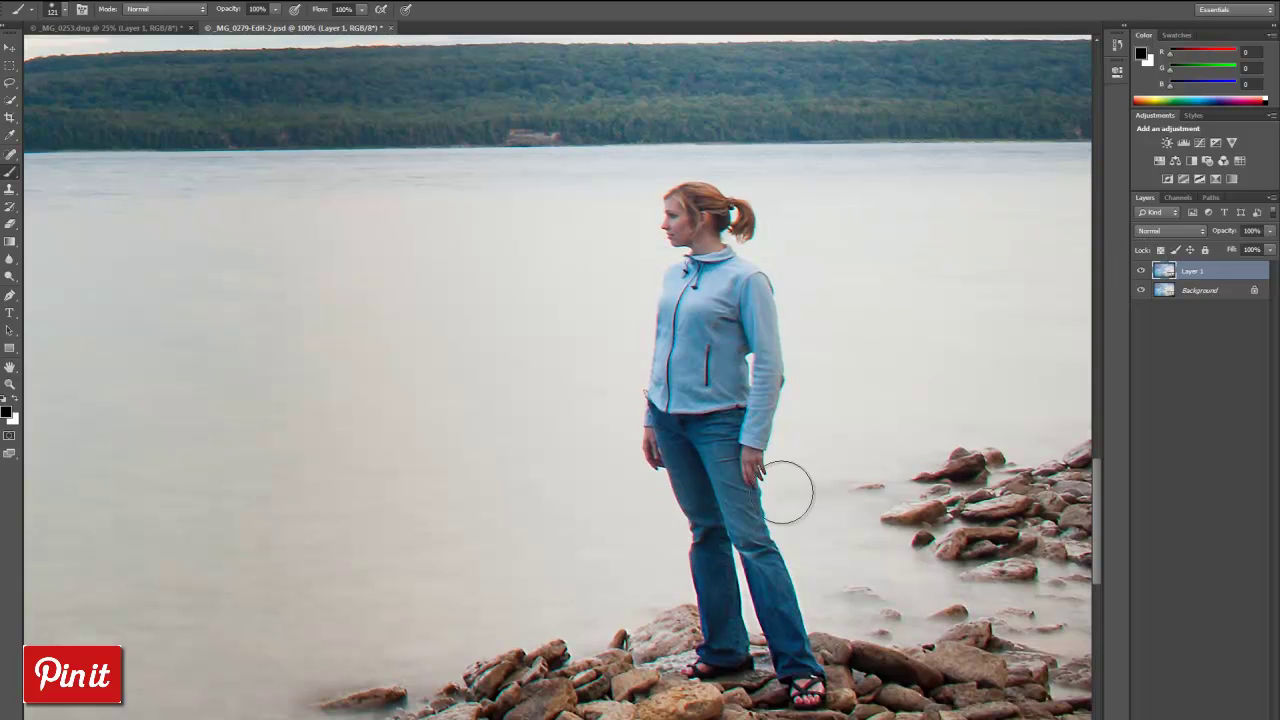
Step: Compare the rocks and the woman's feet at 100% with Layer 1 hidden and shown
left_click_drag(800, 543, 760, 417)
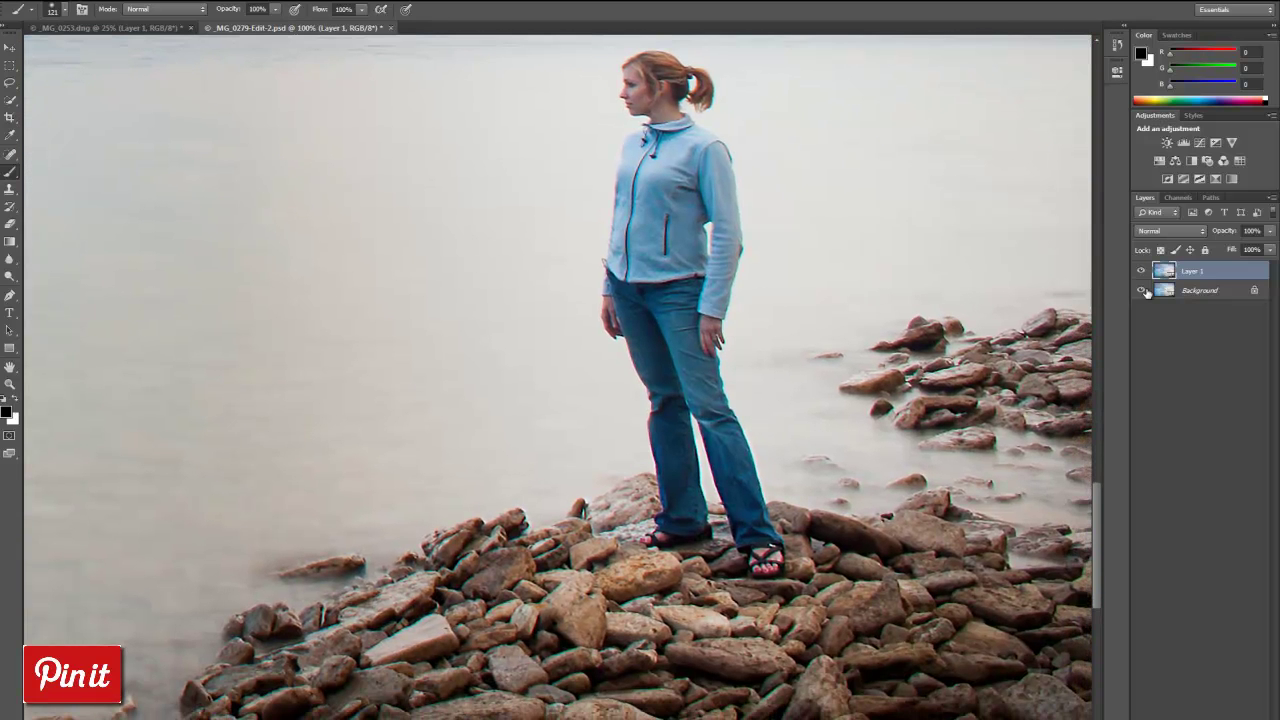
left_click(1141, 272)
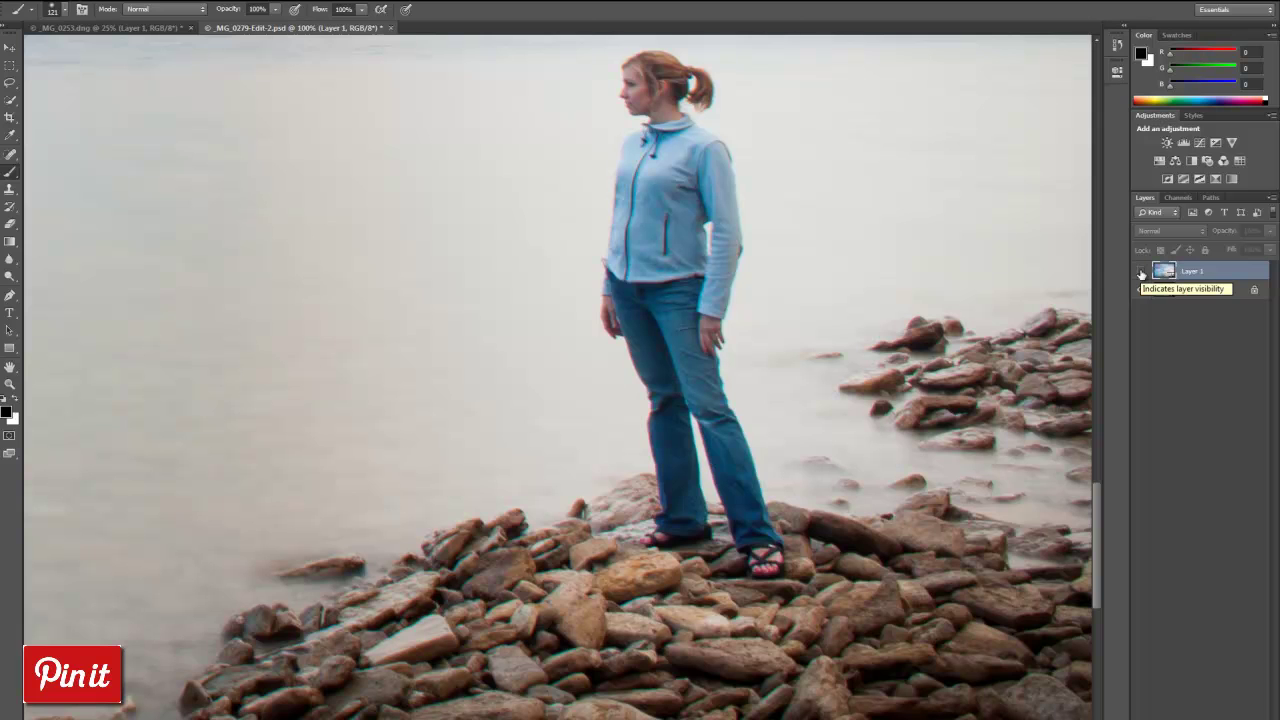
left_click(1141, 272)
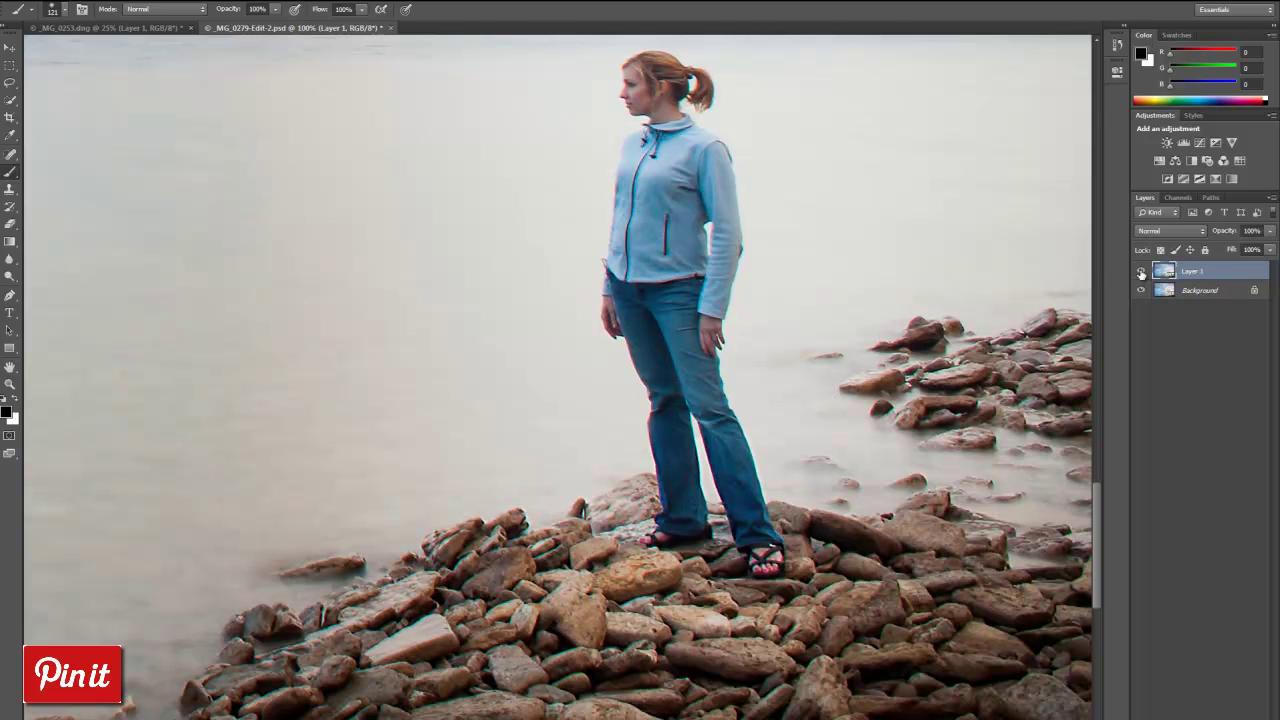
left_click(1141, 272)
left_click(1141, 272)
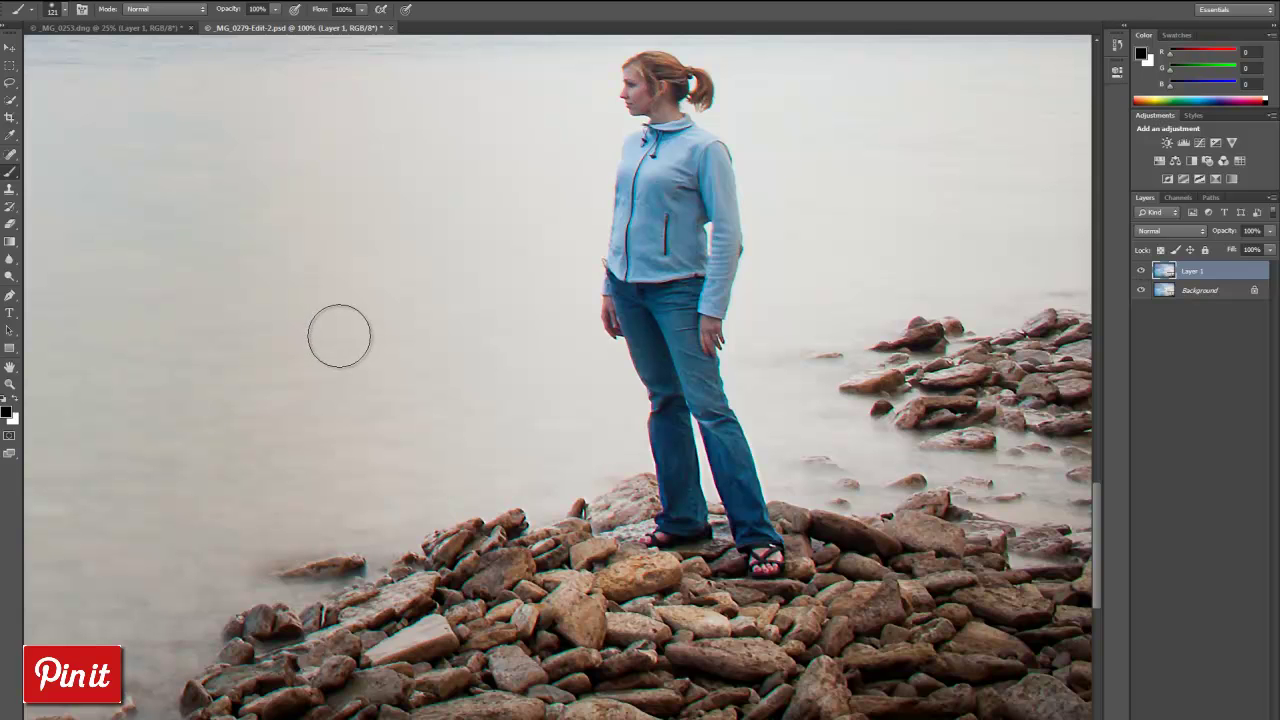
Step: Switch to the _MG_0253.dng document and compare the whole photo with Layer 1 shown and hidden
key("space")
left_click_drag(347, 140, 144, 28)
left_click(144, 27)
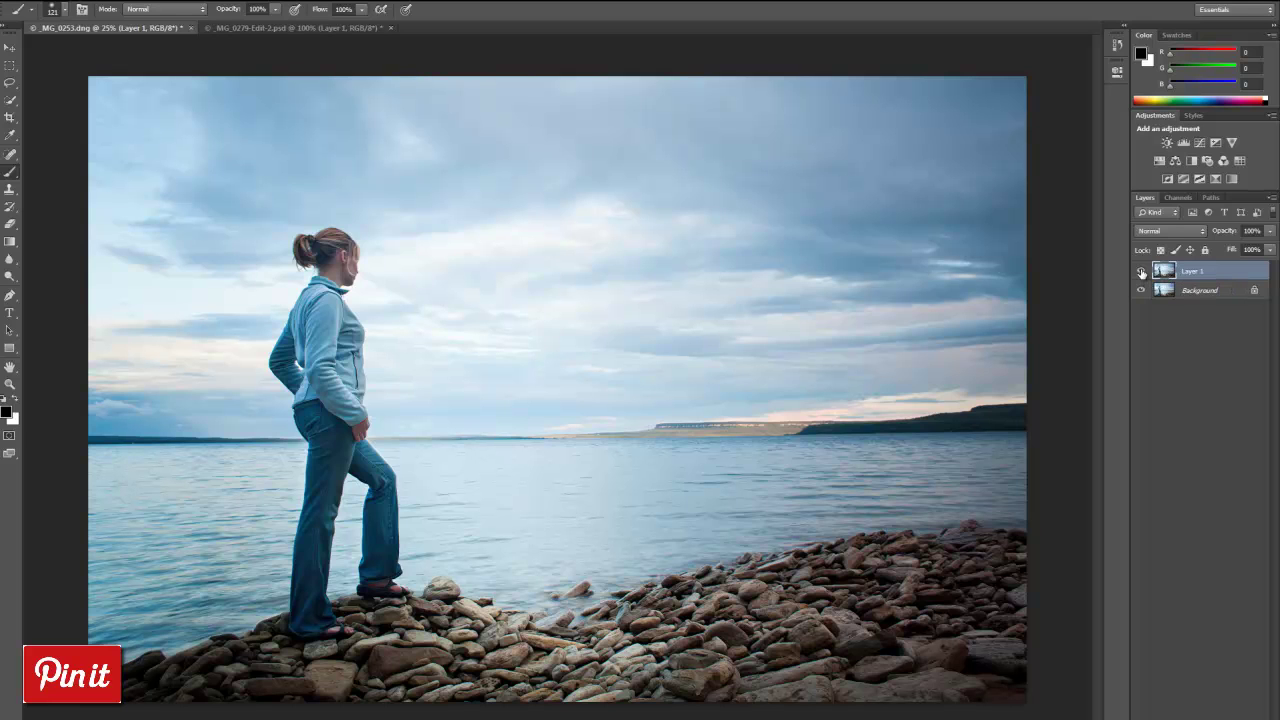
left_click(1141, 271)
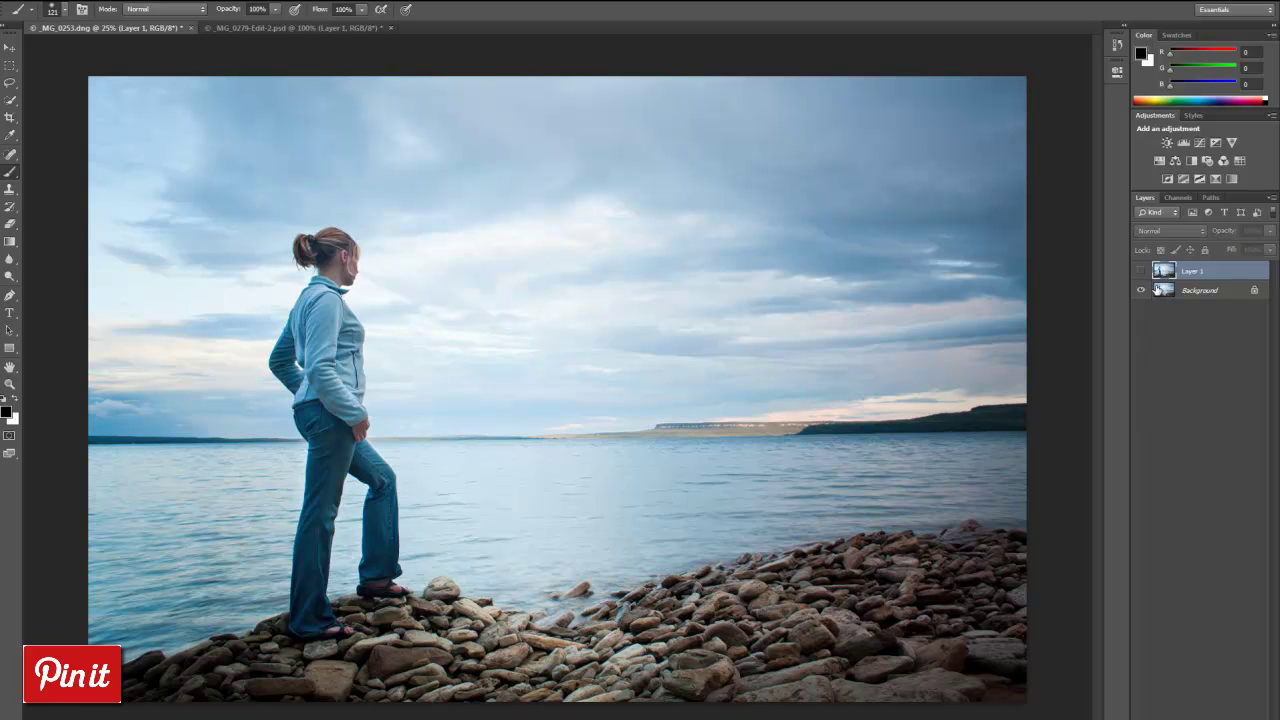
left_click(1141, 271)
left_click(1141, 271)
Step: Examine the woman's upper body at 66.7% without and with Layer 1, and return to the _MG_0279-Edit-2.psd document
key("ctrl+plus")
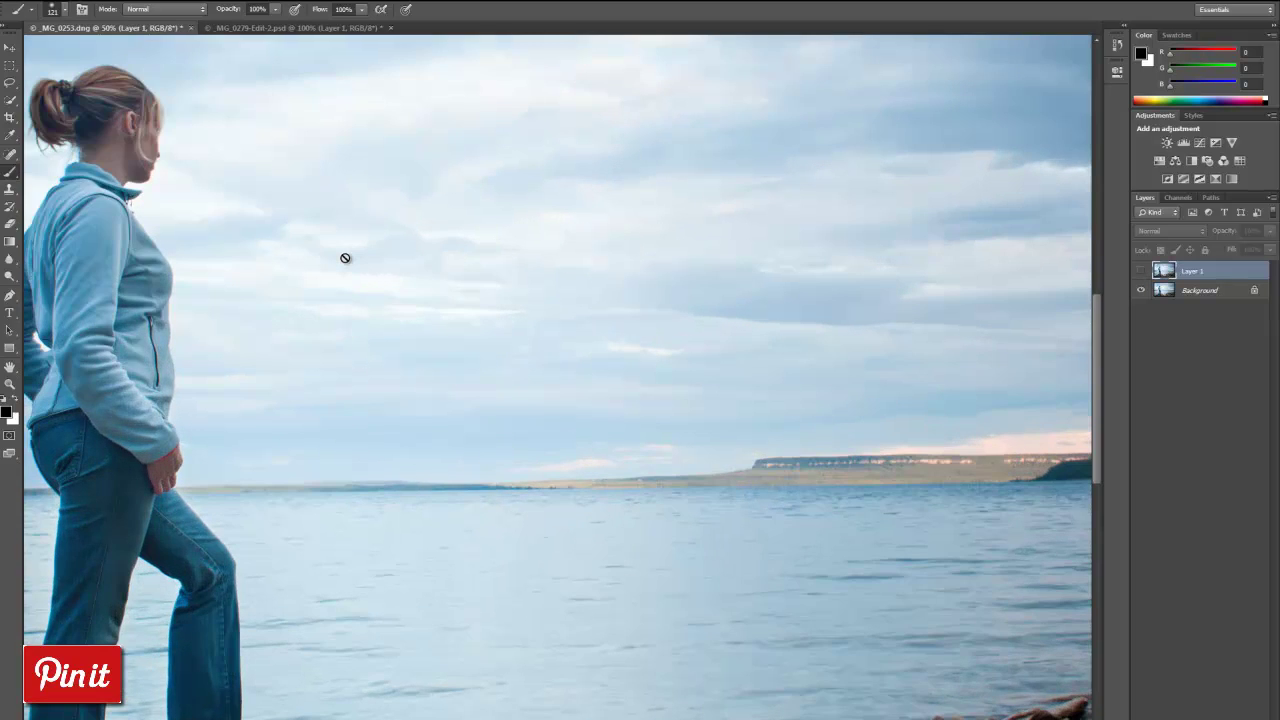
key("ctrl+plus")
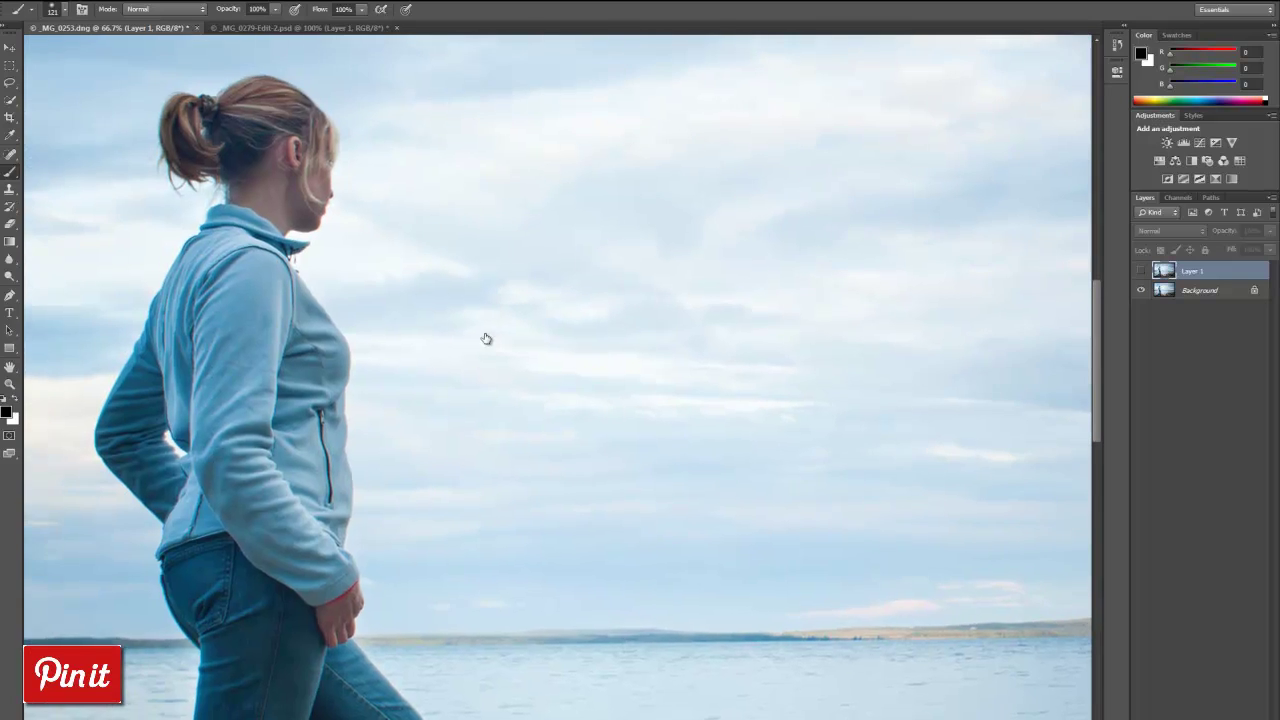
left_click_drag(486, 338, 580, 380)
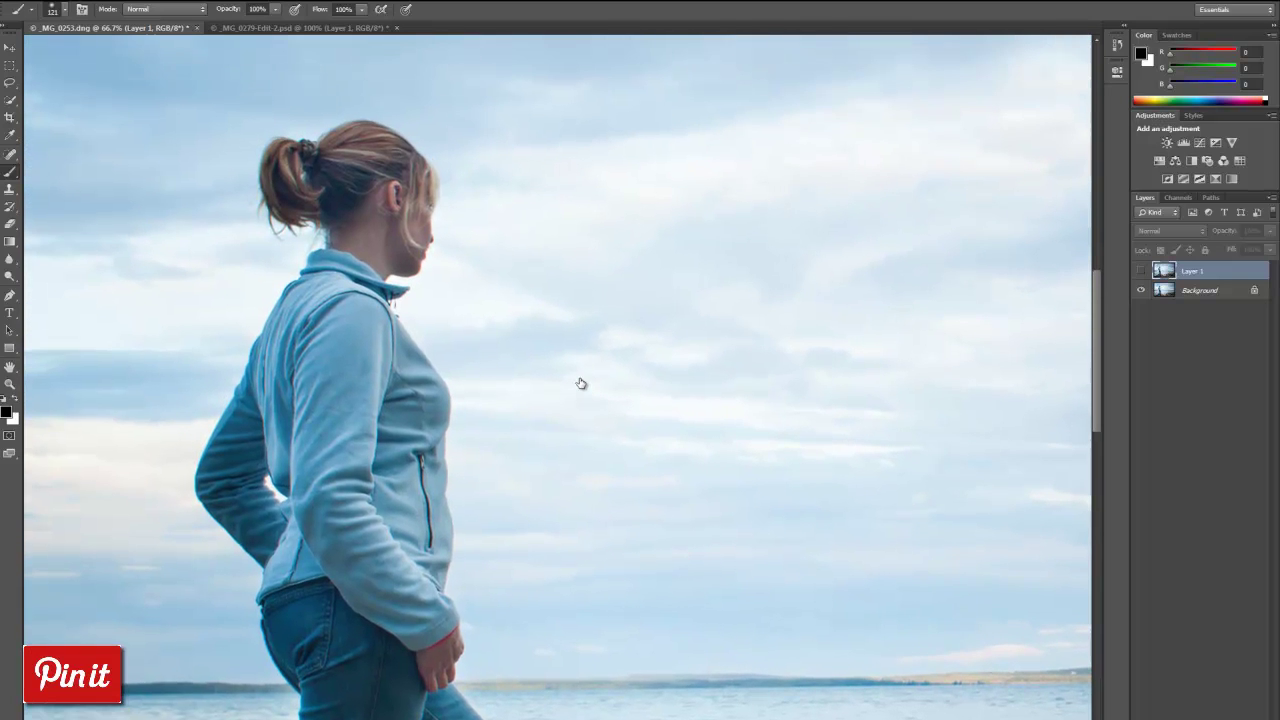
left_click(1141, 272)
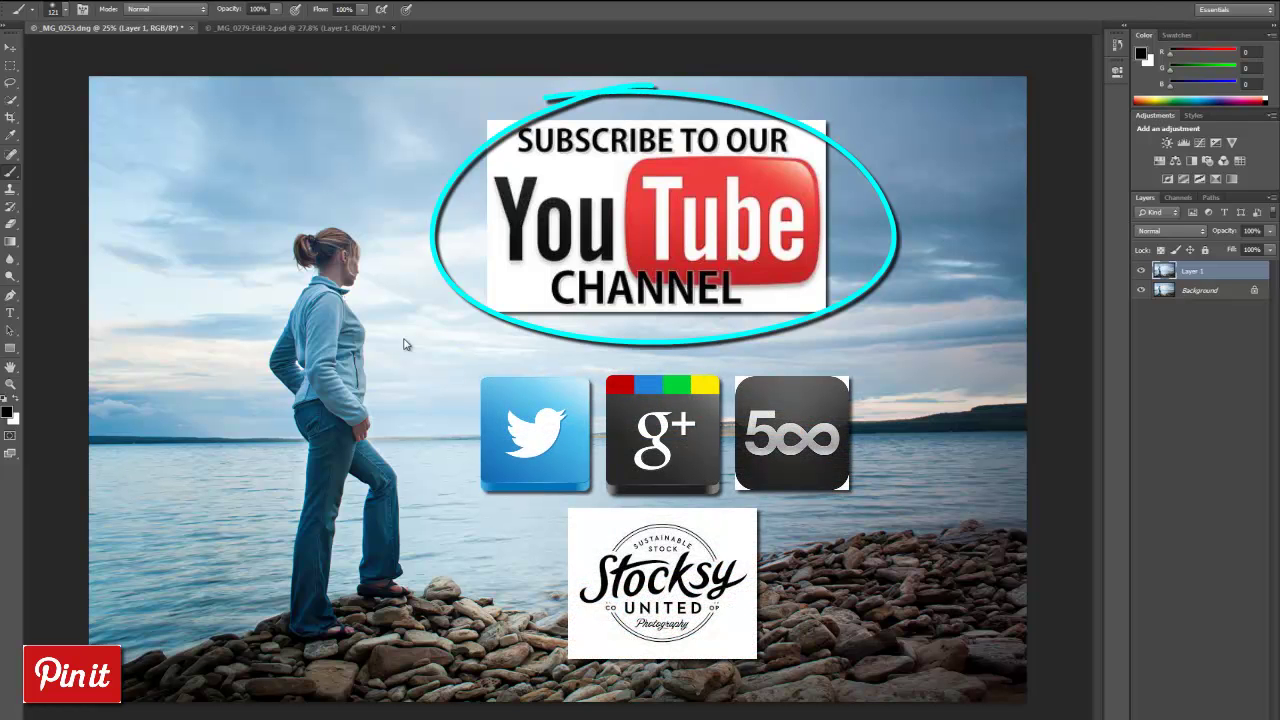
left_click(318, 26)
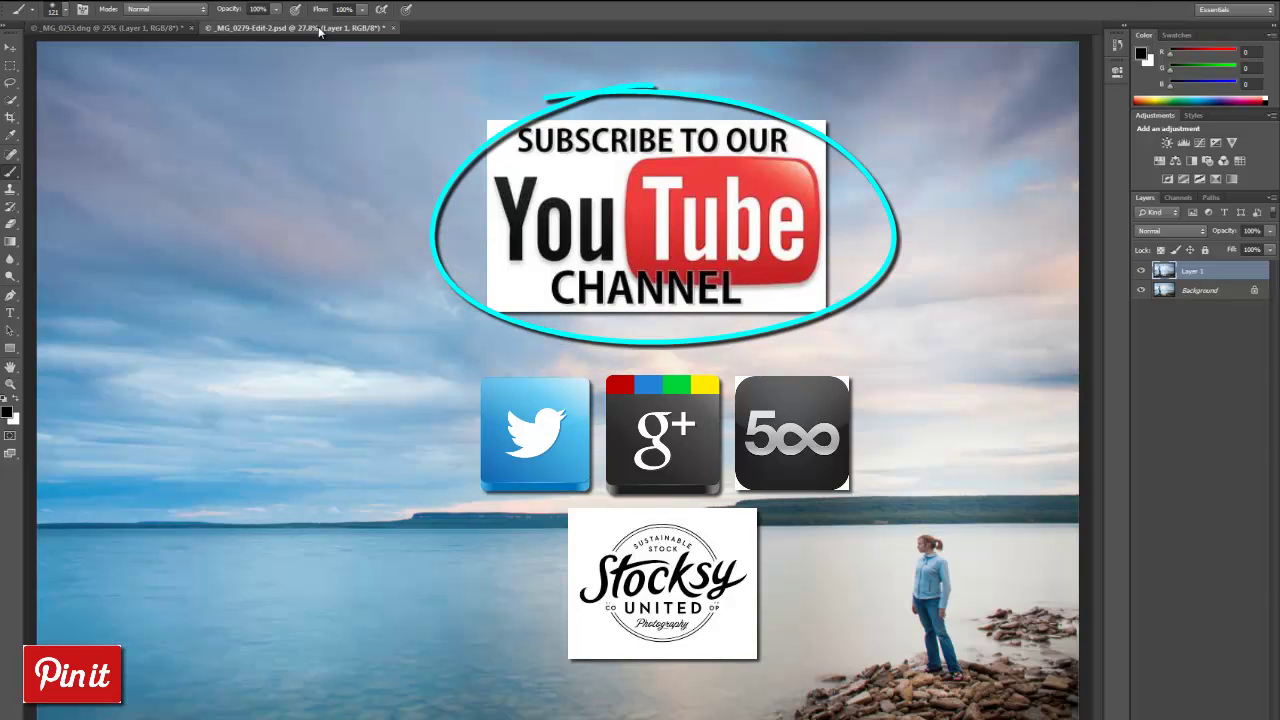